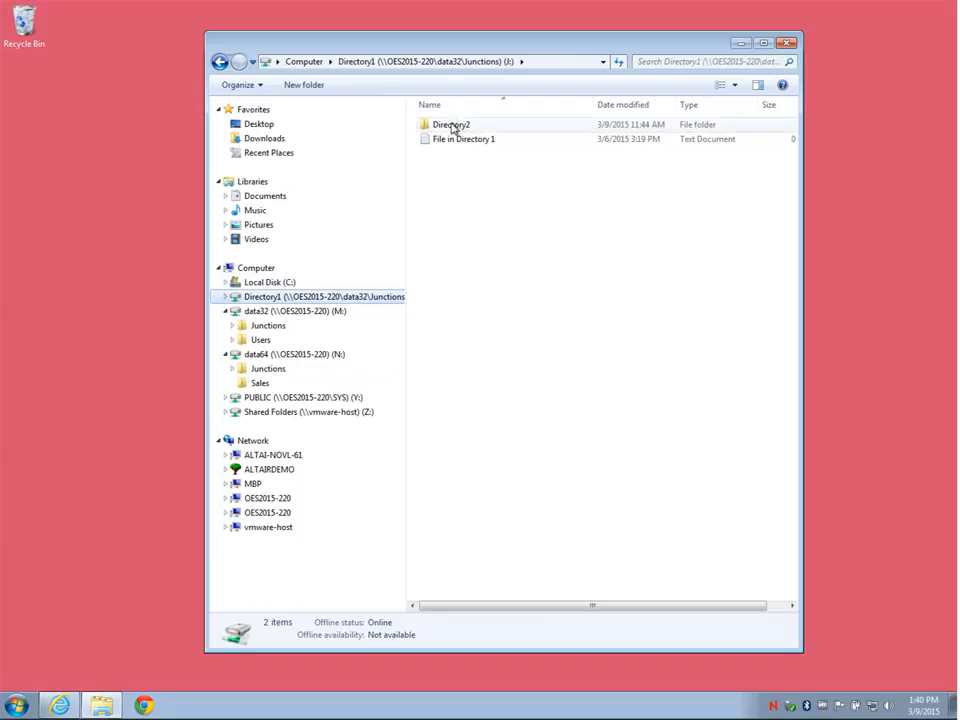
Browse drive J: from Directory1 down through Directory2, Directory3 and Directory4 into Directory5.
double_click(452, 126)
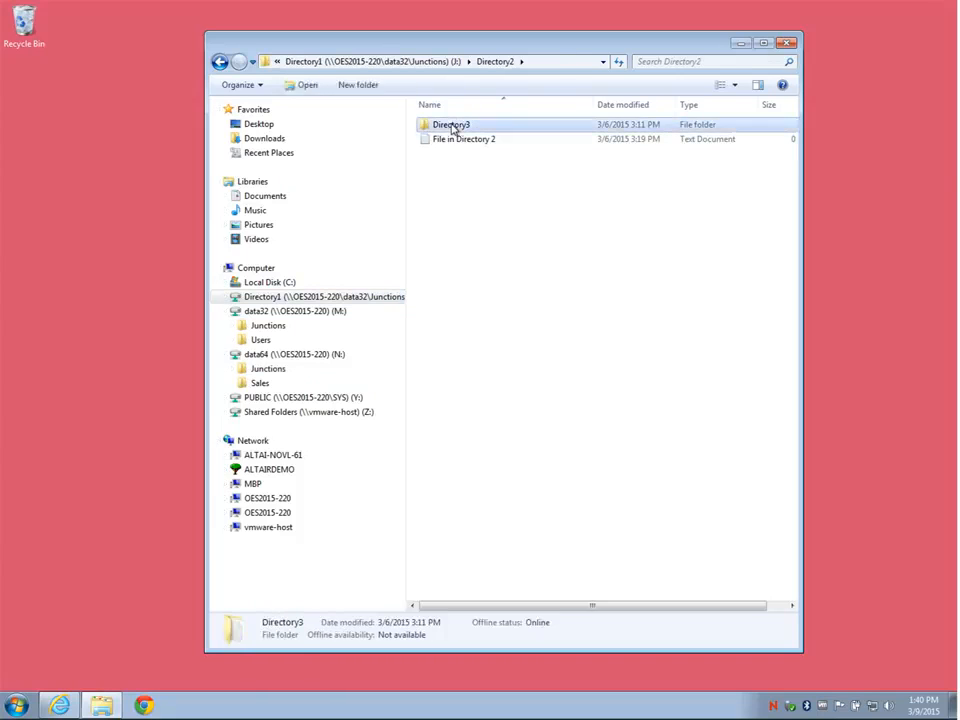
double_click(452, 125)
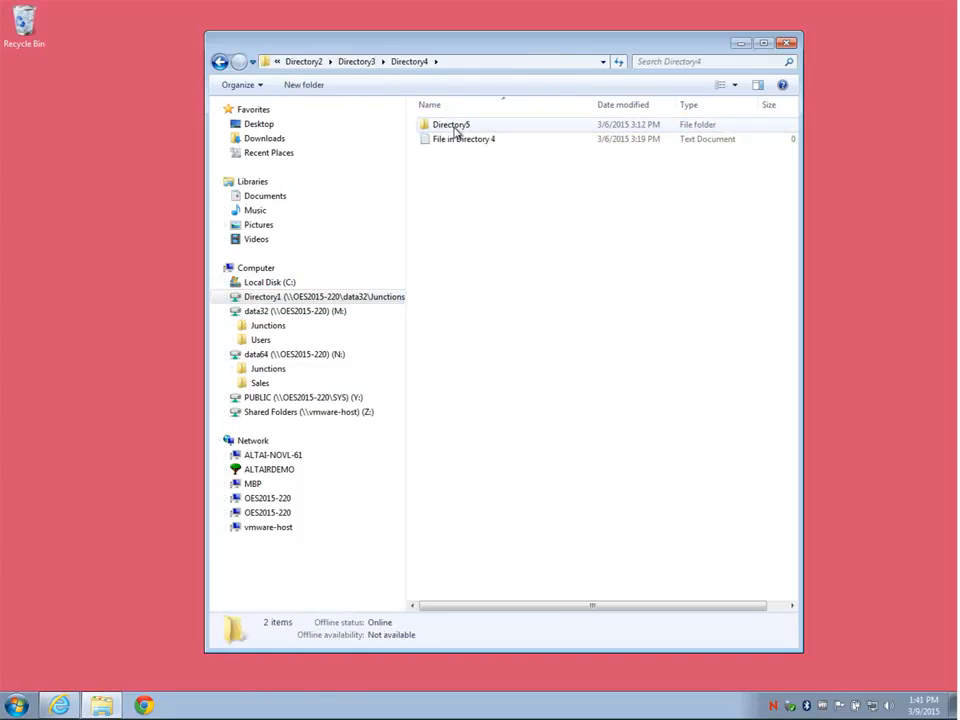
double_click(452, 125)
double_click(455, 130)
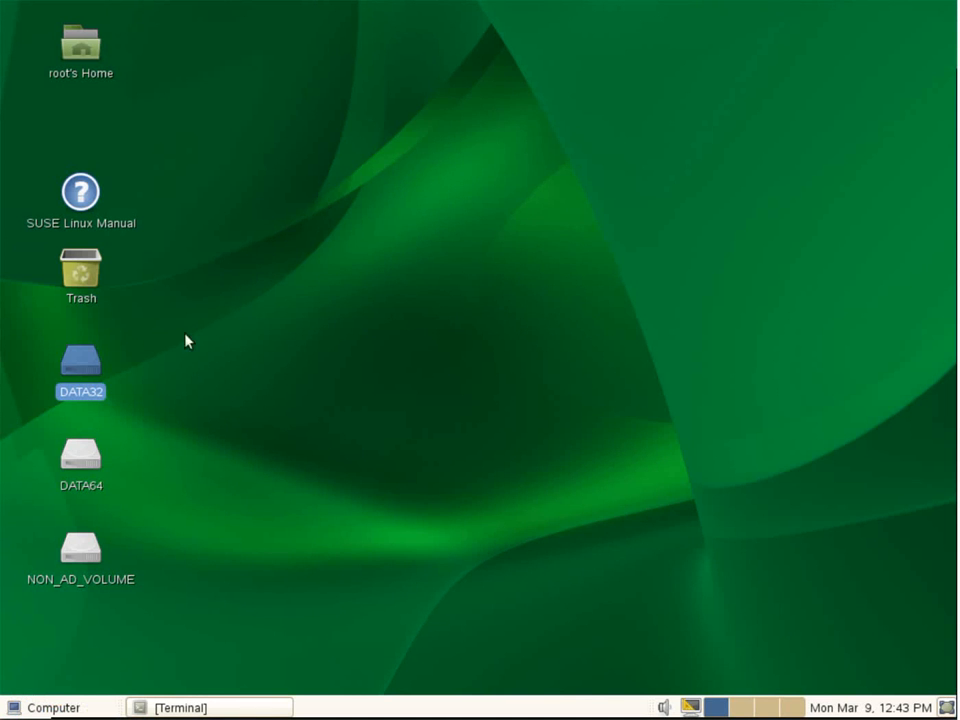
On the Linux server desktop, open the DATA32 volume and browse to Directory1 inside the Junctions folder.
double_click(86, 377)
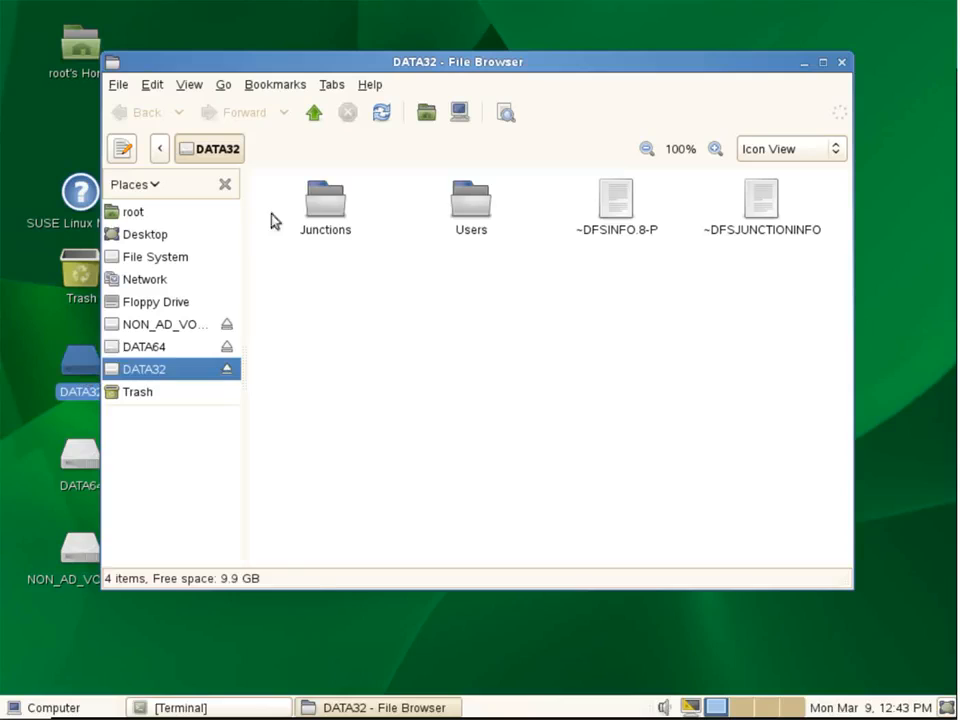
double_click(326, 204)
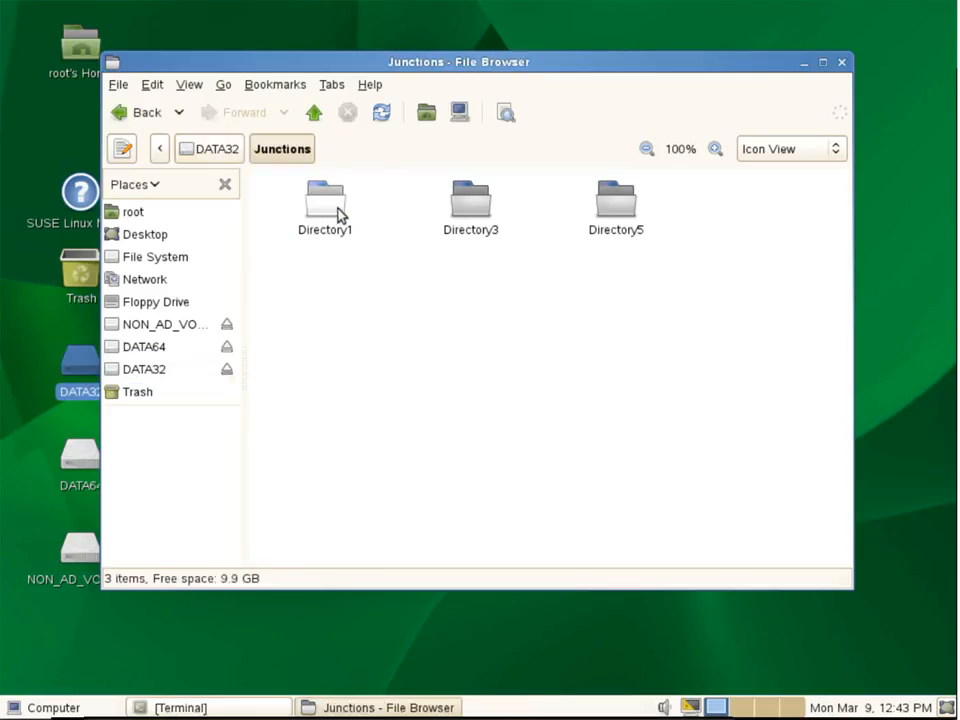
double_click(336, 212)
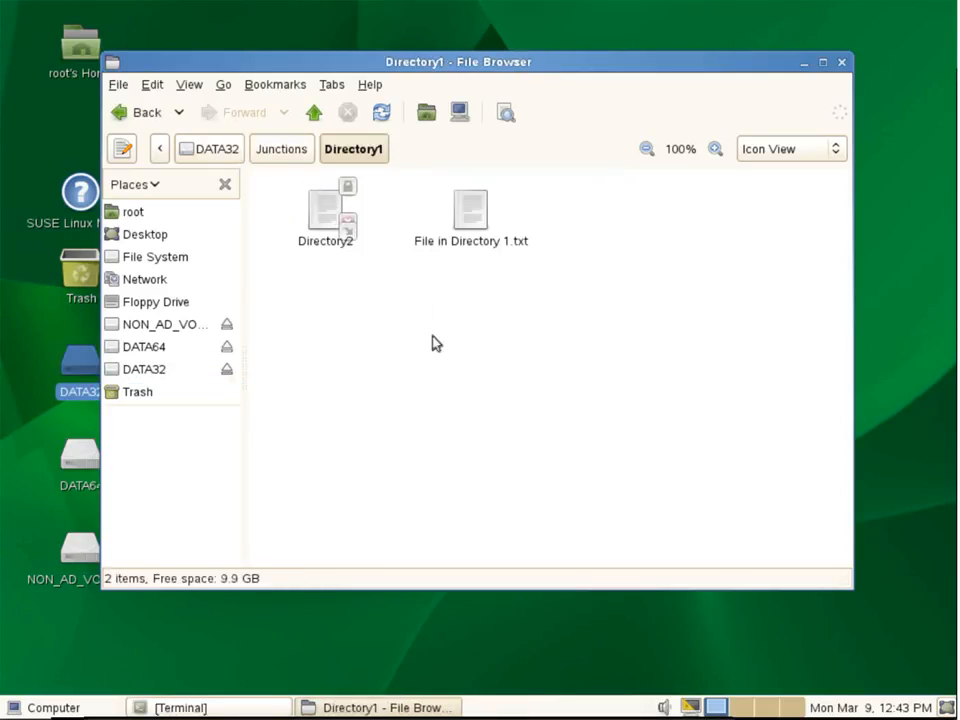
Switch to the Terminal and list the contents of Directory1 in long format with ls -la.
left_click(236, 707)
type("ls -la")
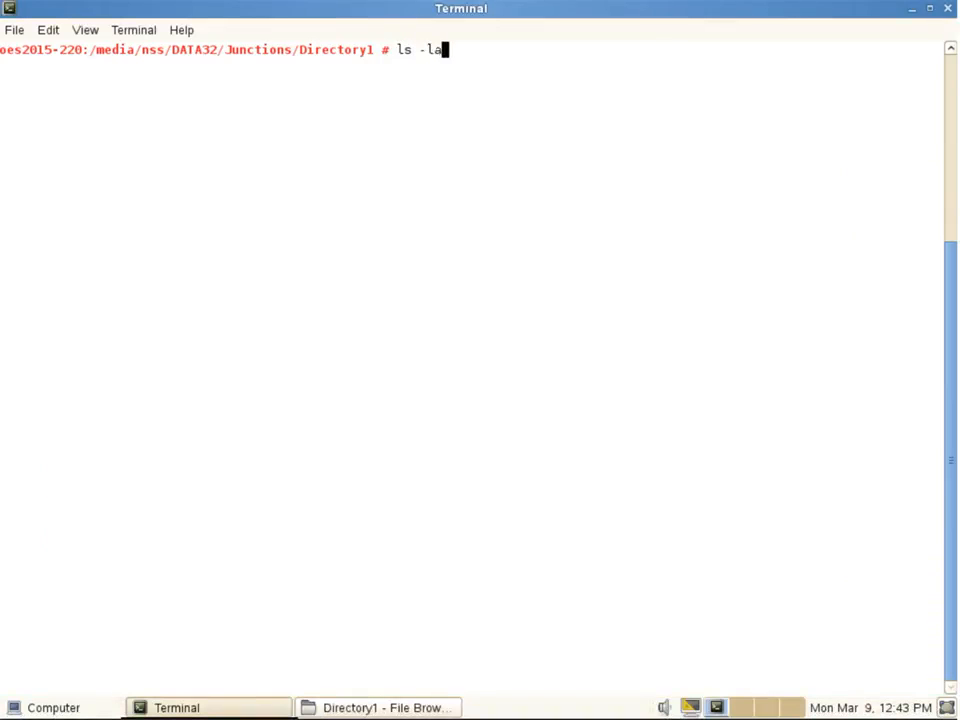
key("Return")
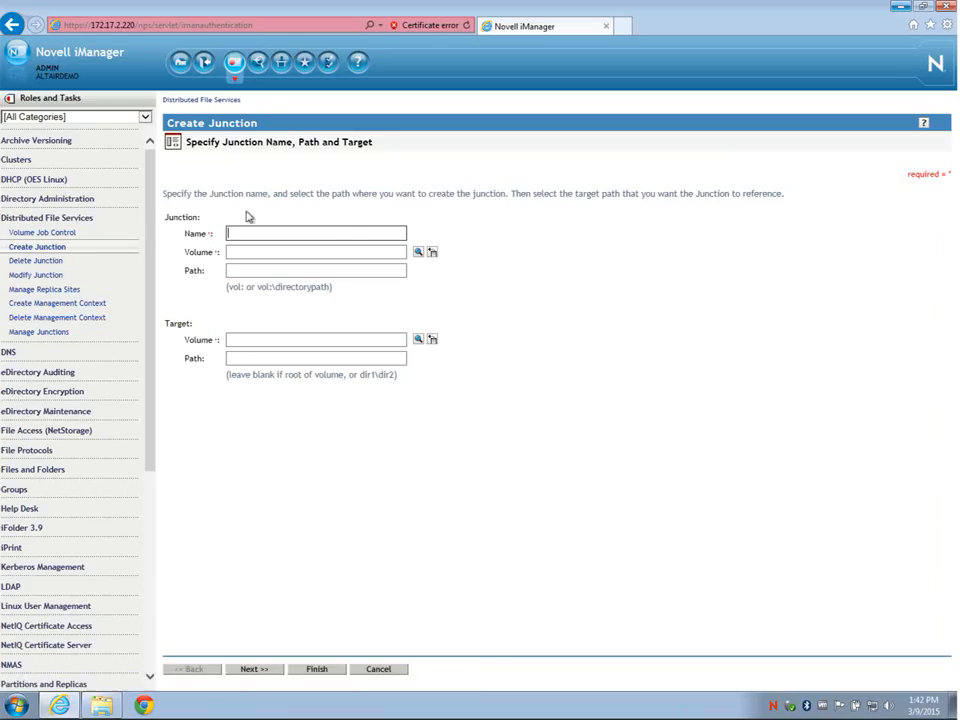
Set the new junction's volume to oes2015-220_DATA64.system and its path to DATA64:Junctions\Directory6.
left_click(352, 232)
left_click(418, 253)
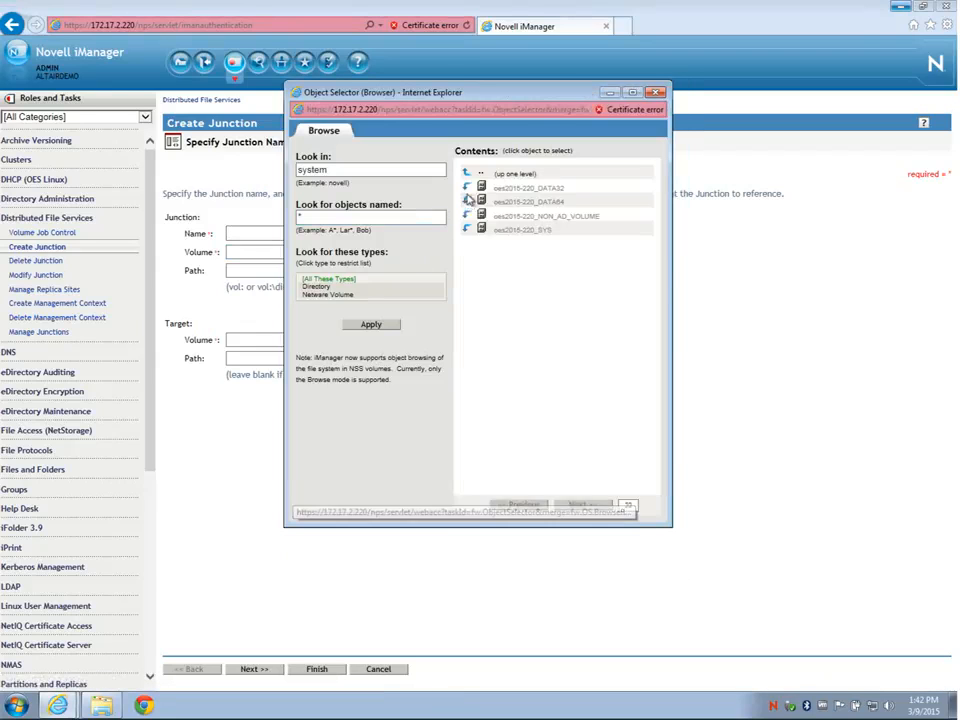
left_click(467, 202)
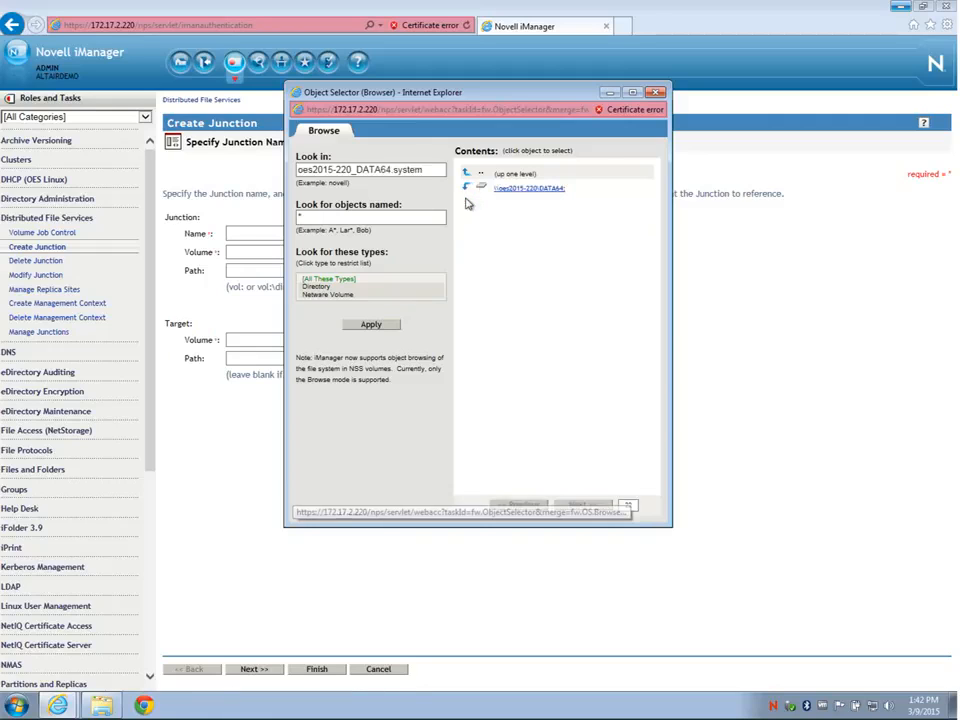
left_click(468, 188)
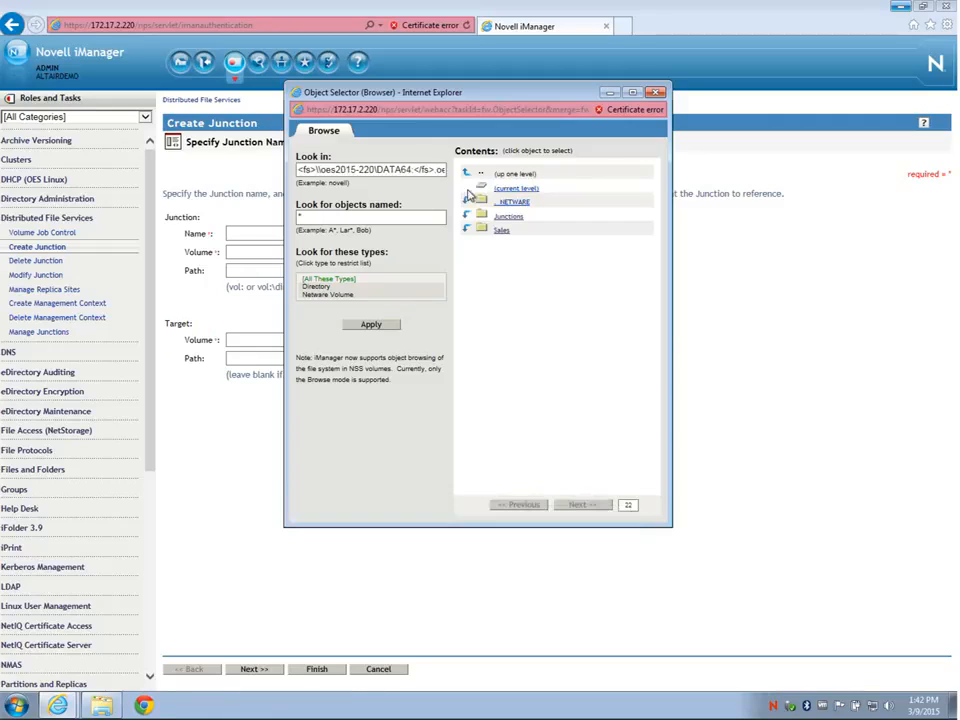
left_click(469, 217)
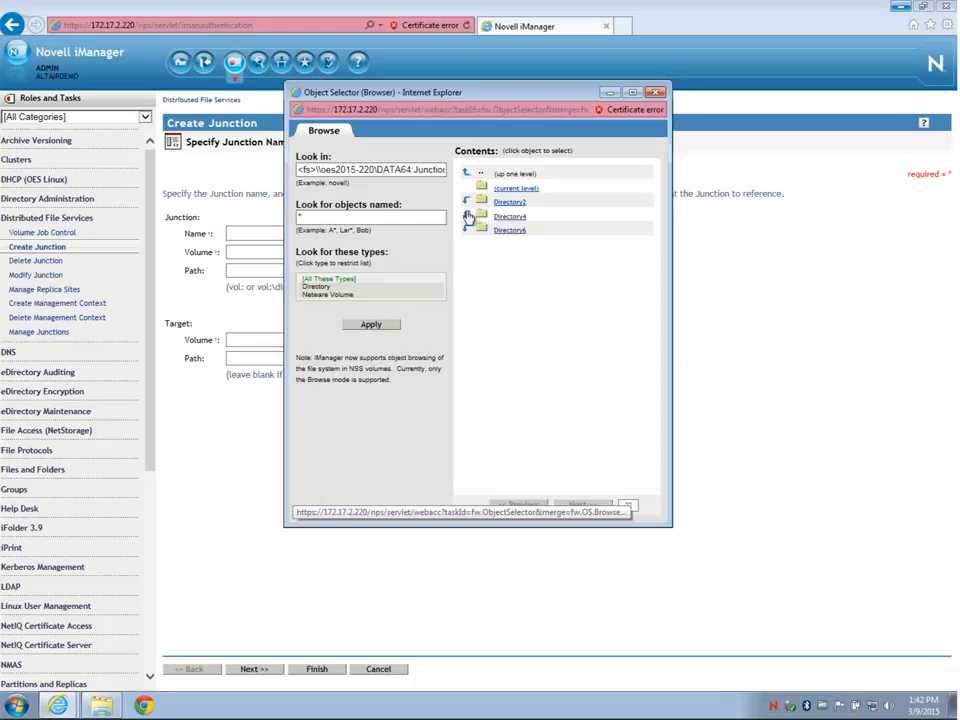
left_click(478, 174)
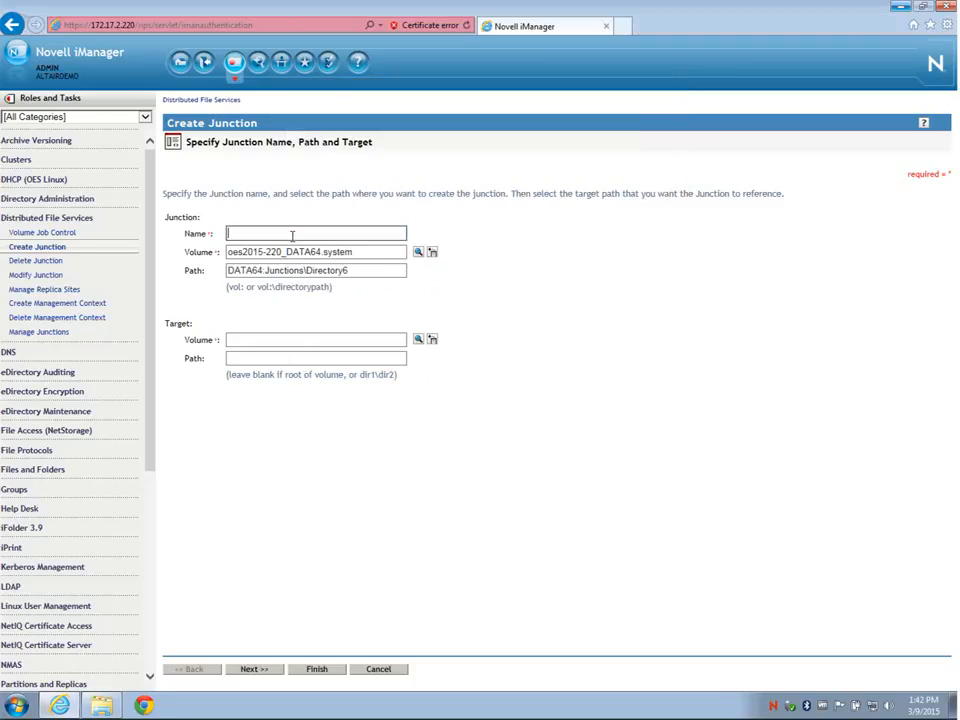
Name the junction Directory7 and set its target to the Directory7 folder on oes2015-220_NON_AD_VOLUME.system.
type("Directory7")
left_click(419, 341)
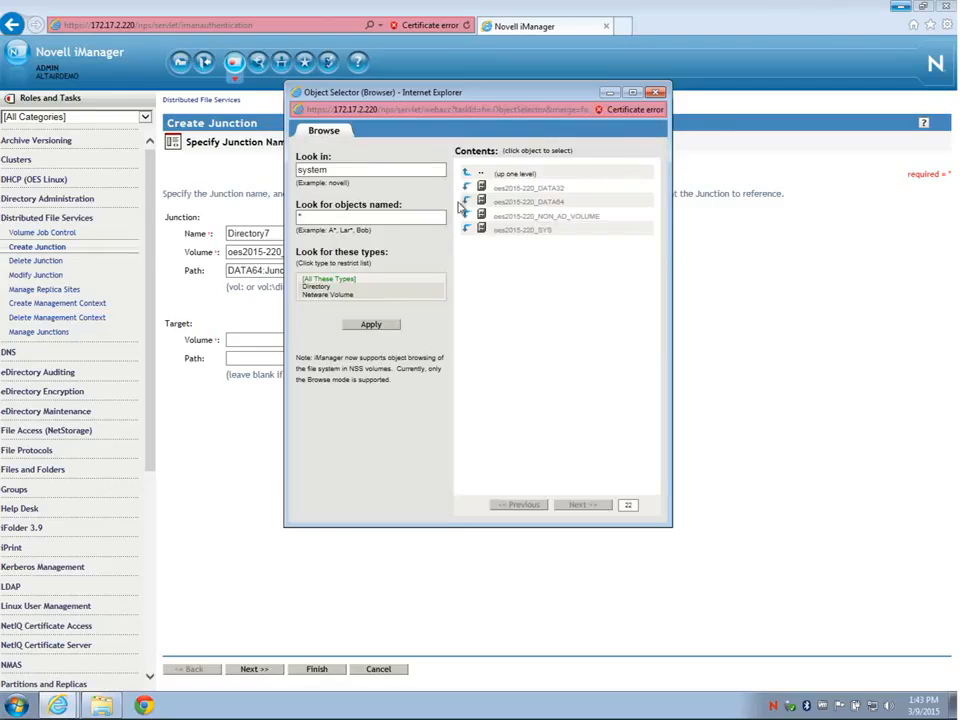
left_click(465, 217)
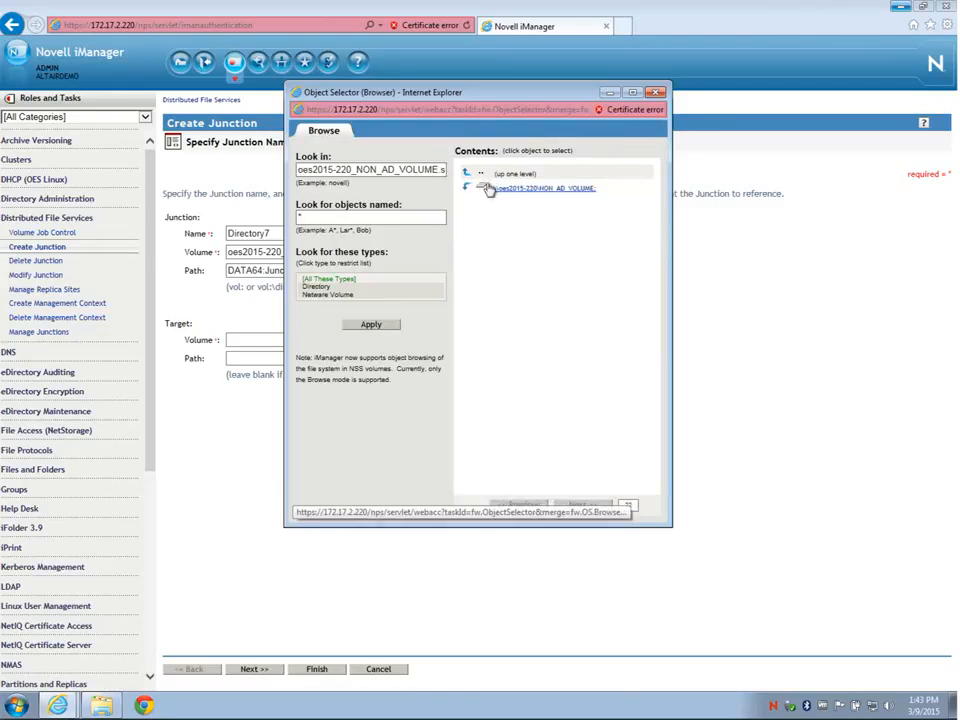
left_click(467, 192)
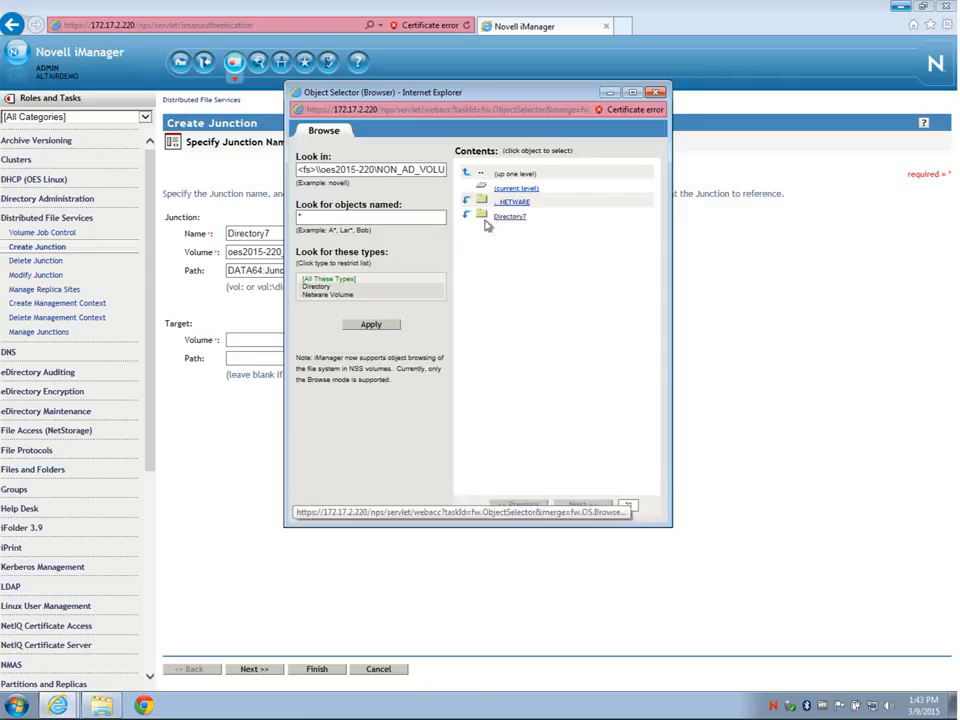
left_click(519, 454)
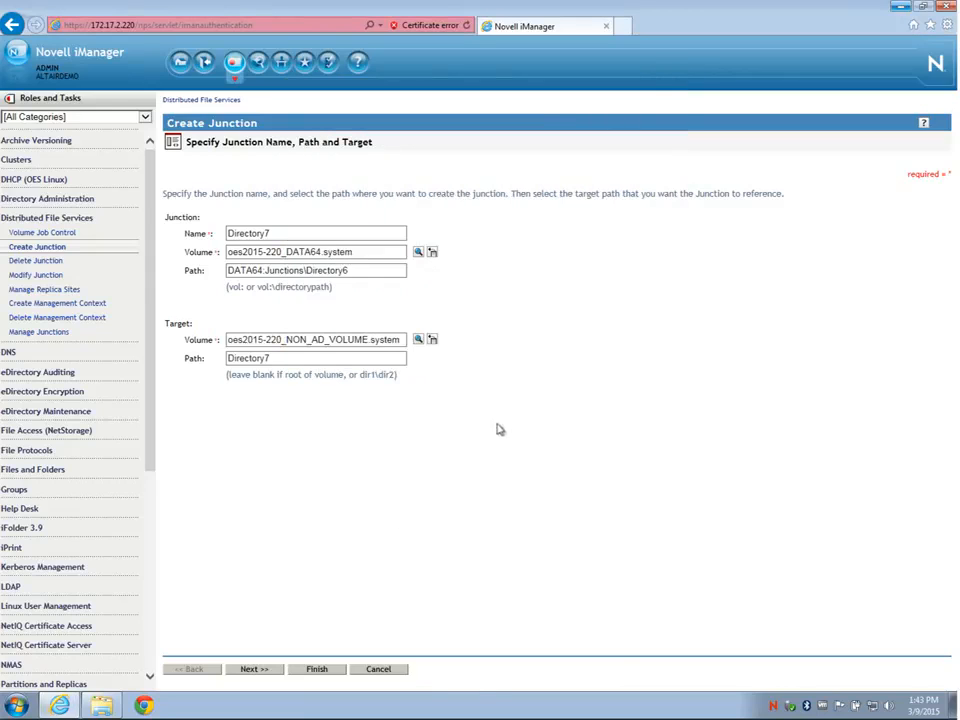
Finish creating the Directory7 junction with the trustee rights left as they are.
left_click(254, 669)
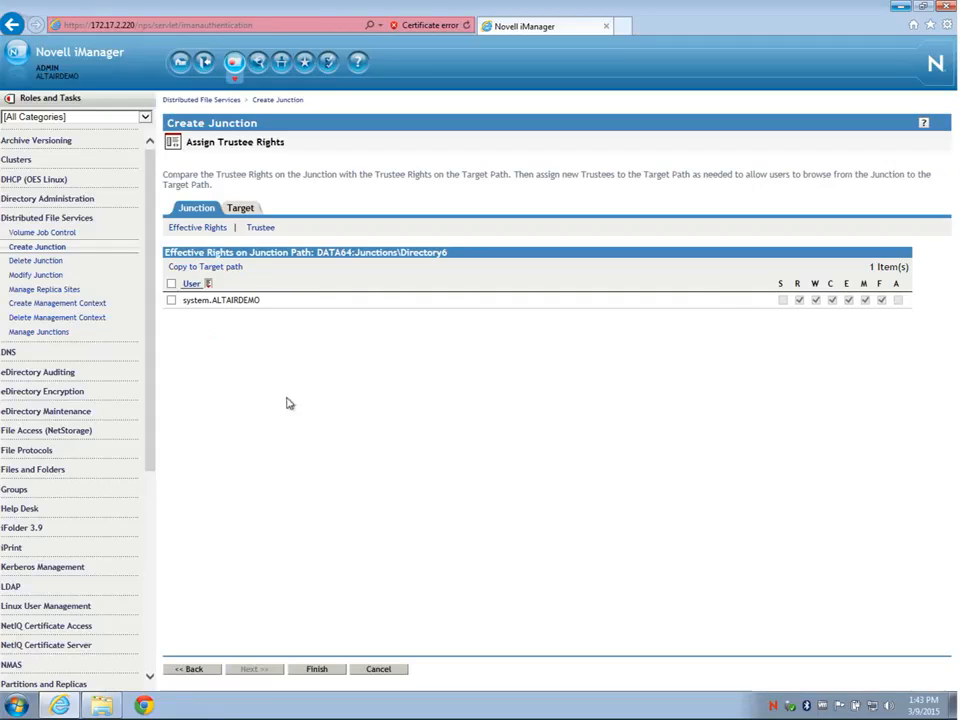
left_click(315, 672)
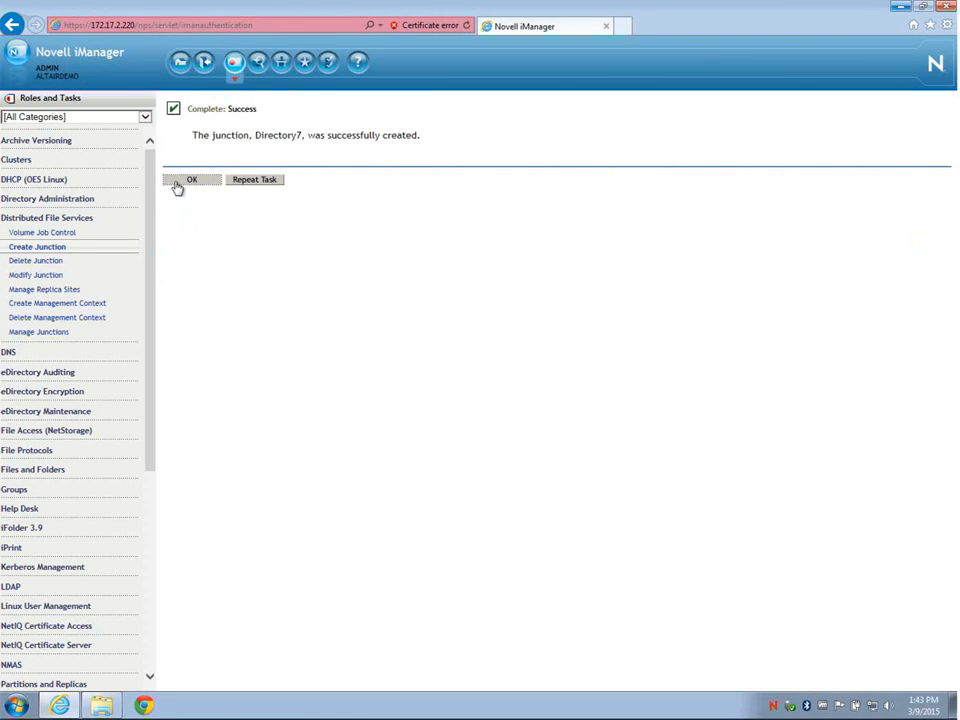
left_click(188, 180)
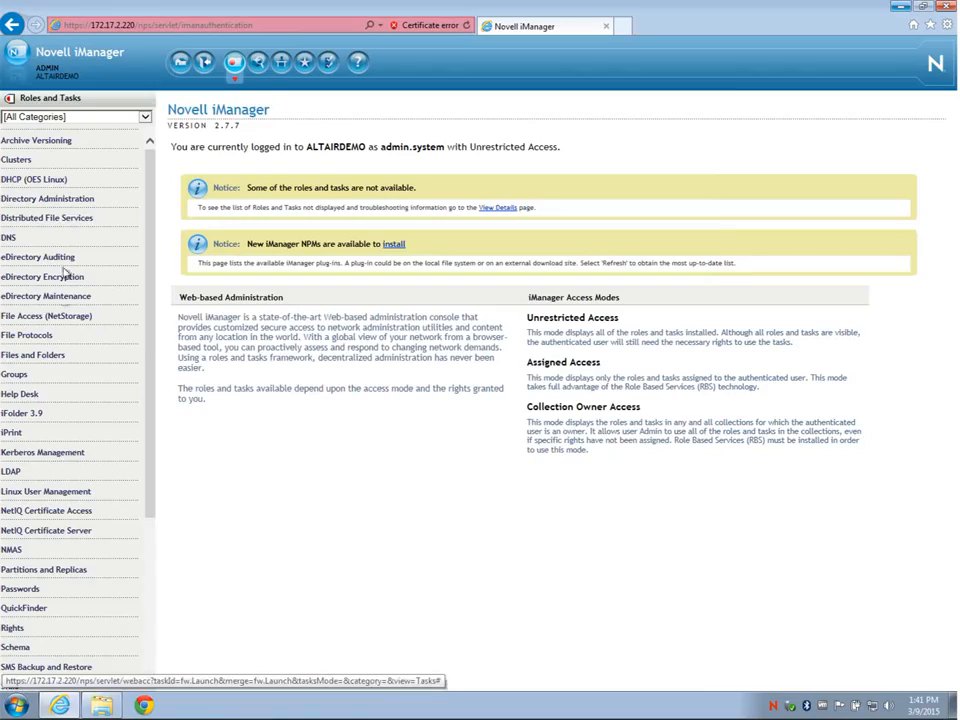
Start modifying a Distributed File Services junction and select Directory2 in the Junctions\Directory1 folder of the DATA32 volume.
left_click(58, 220)
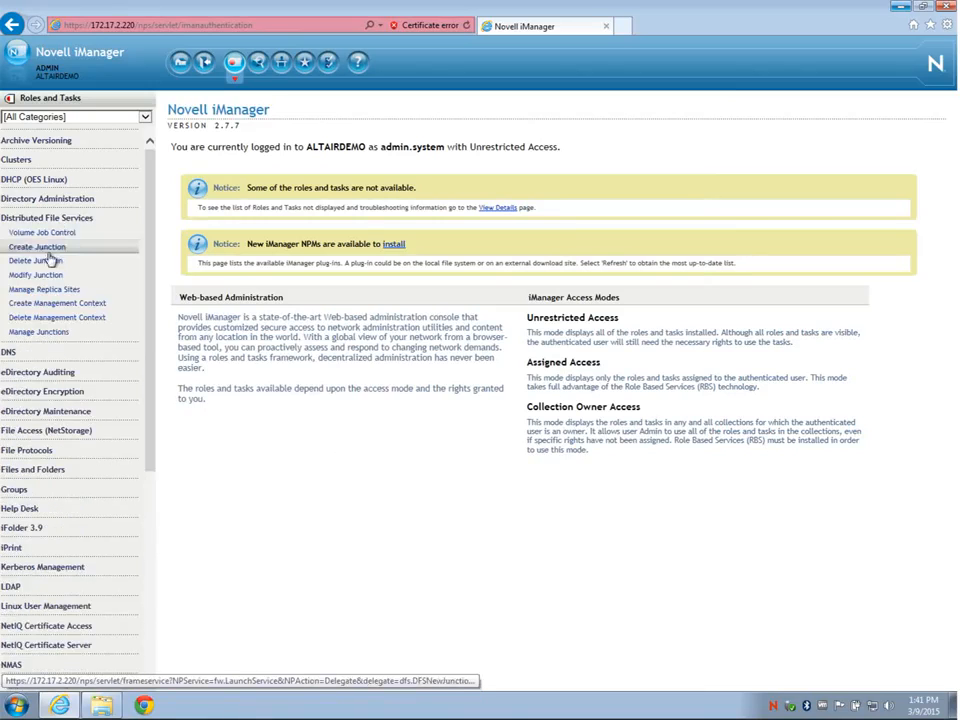
left_click(40, 275)
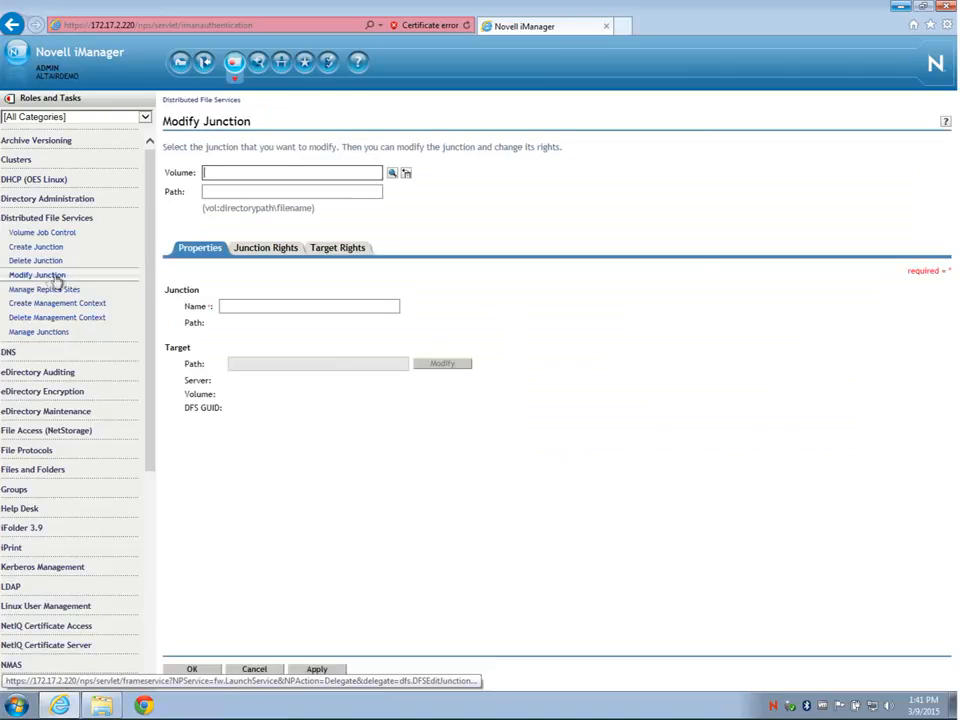
left_click(395, 176)
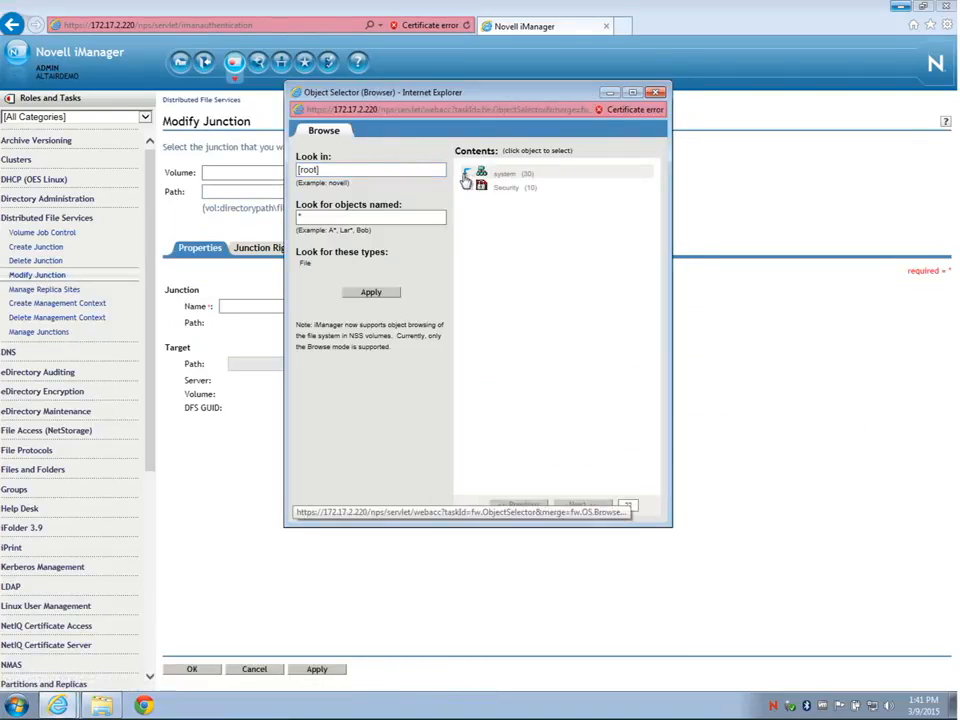
left_click(466, 179)
left_click(466, 187)
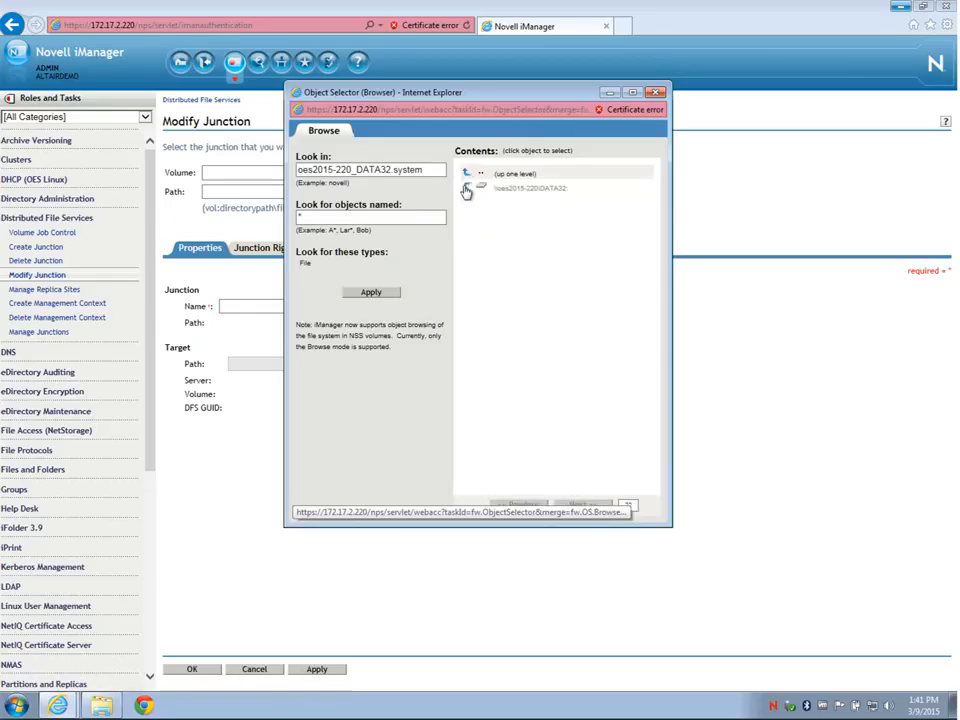
left_click(467, 190)
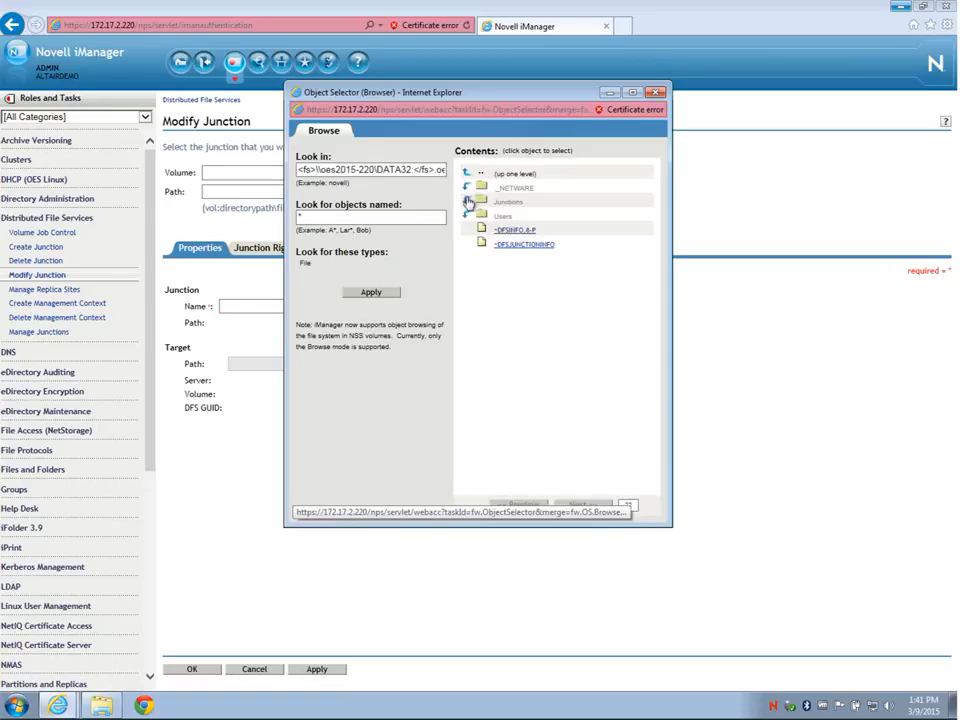
left_click(468, 203)
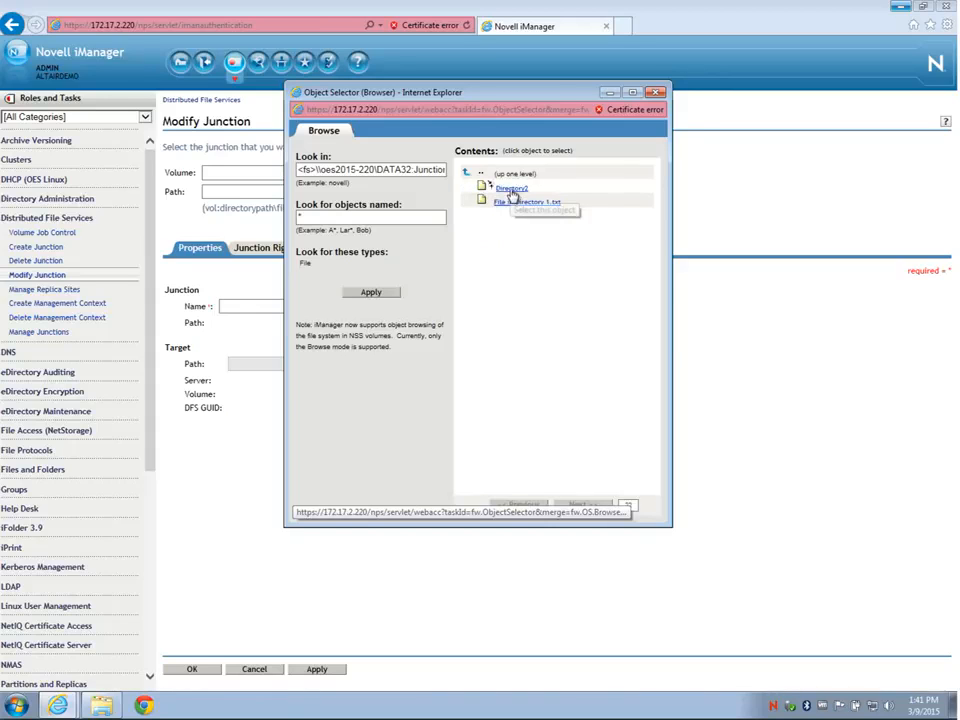
left_click(511, 189)
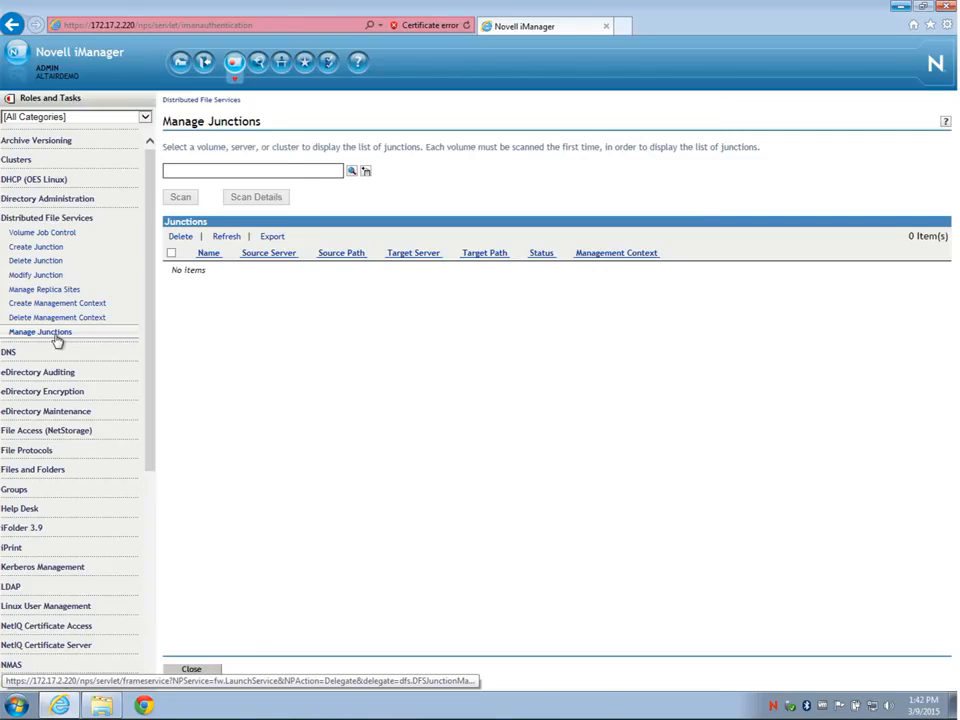
Select the oes2015-220_DATA32 volume in Manage Junctions and scan it for junctions.
left_click(363, 172)
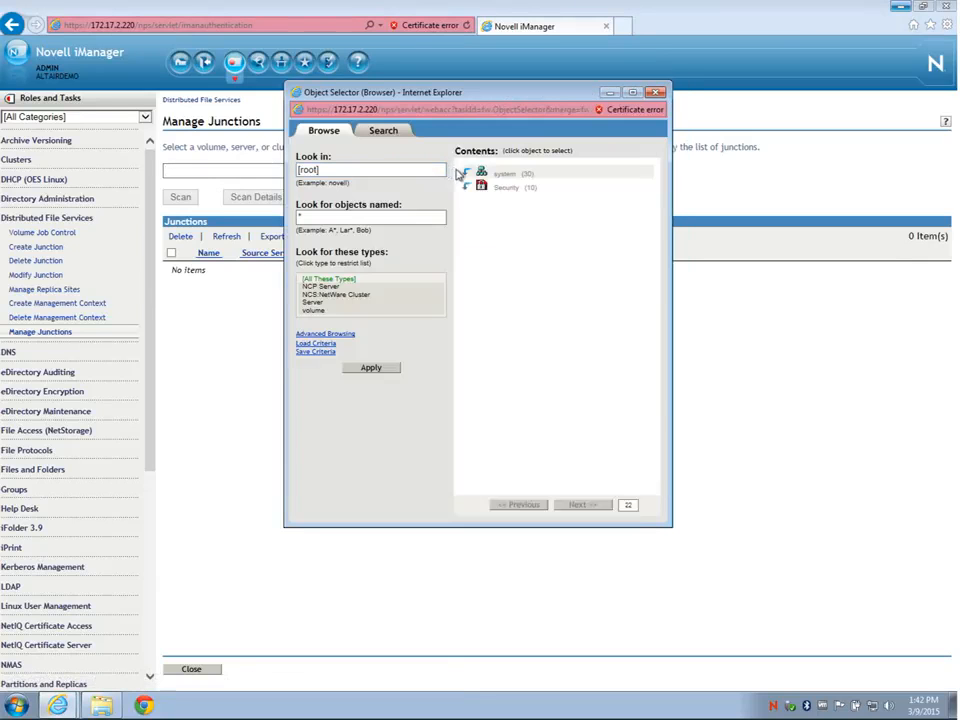
left_click(466, 176)
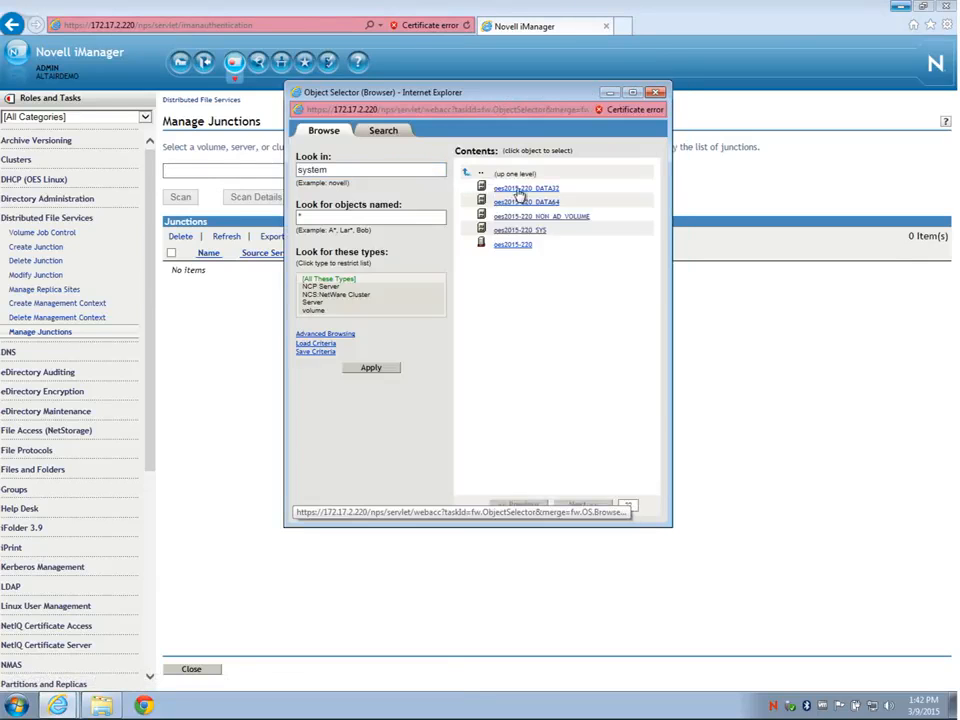
left_click(519, 194)
left_click(180, 198)
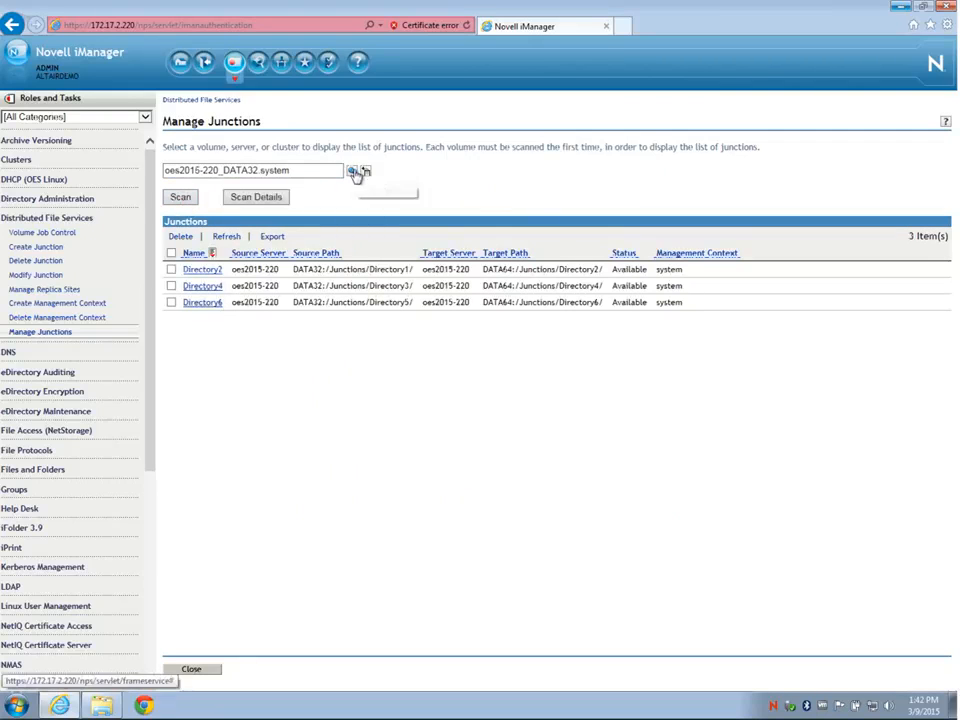
List the junctions of the oes2015-220_DATA64 volume and open its scan details.
left_click(355, 173)
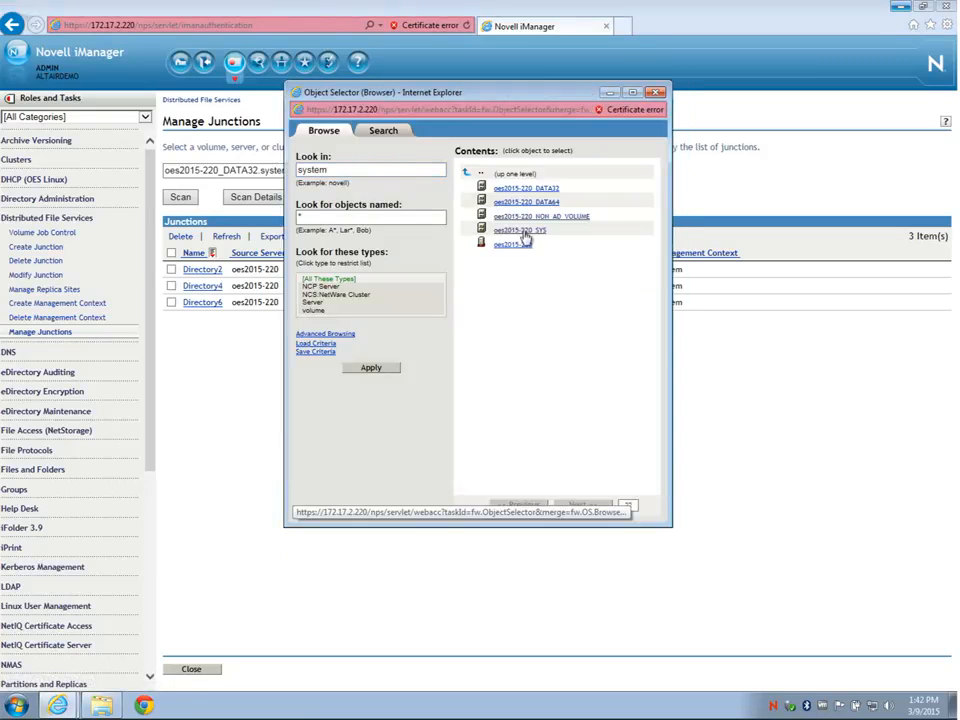
left_click(524, 202)
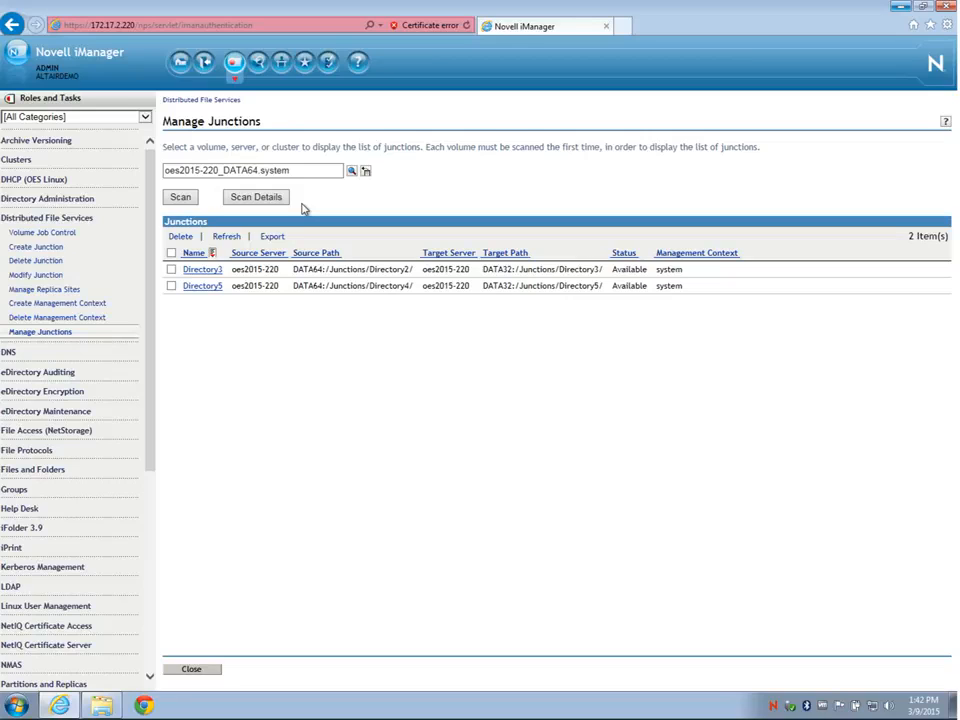
left_click(262, 198)
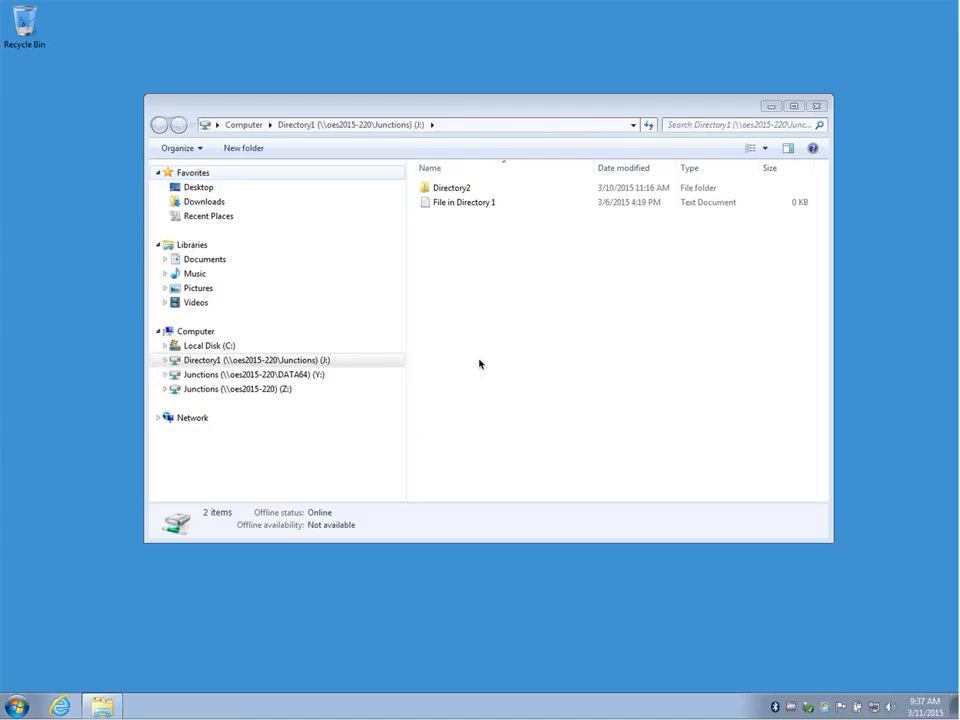
In Windows Explorer, expand the Junctions network drives Z: and Y: to show their directories.
left_click(165, 389)
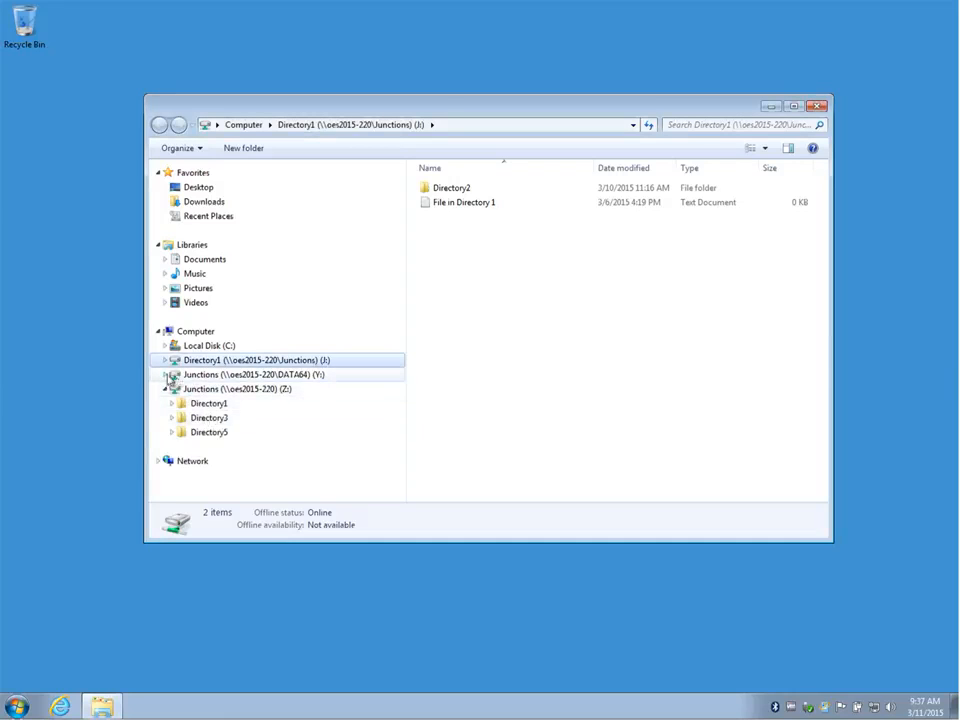
left_click(165, 374)
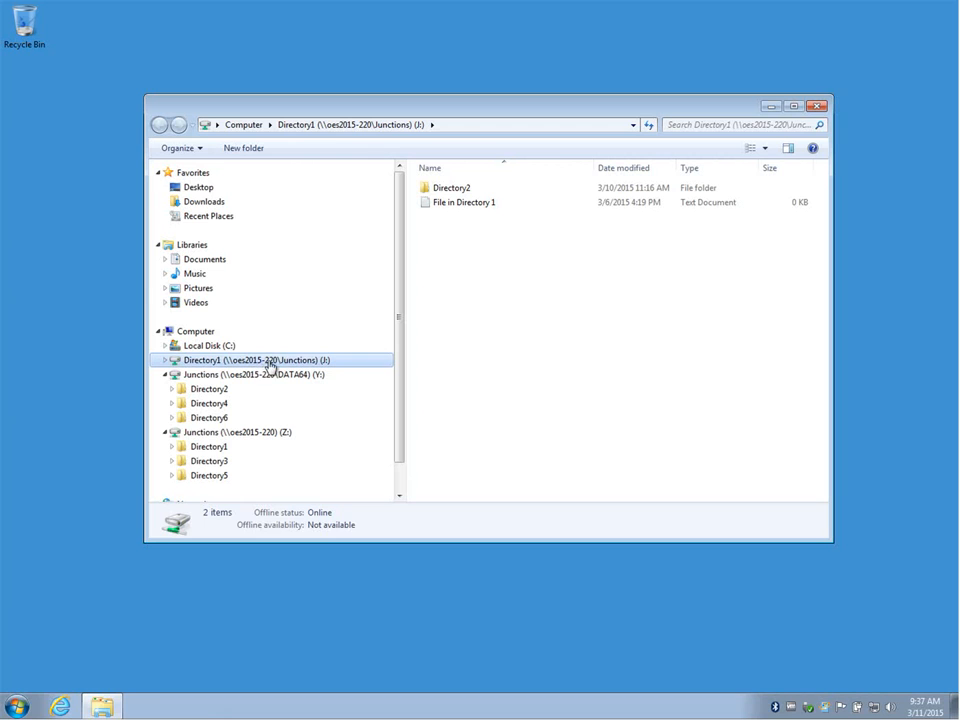
Browse drive J: from Directory2 down to Directory6 and try to open the Directory7 folder inside it.
double_click(451, 190)
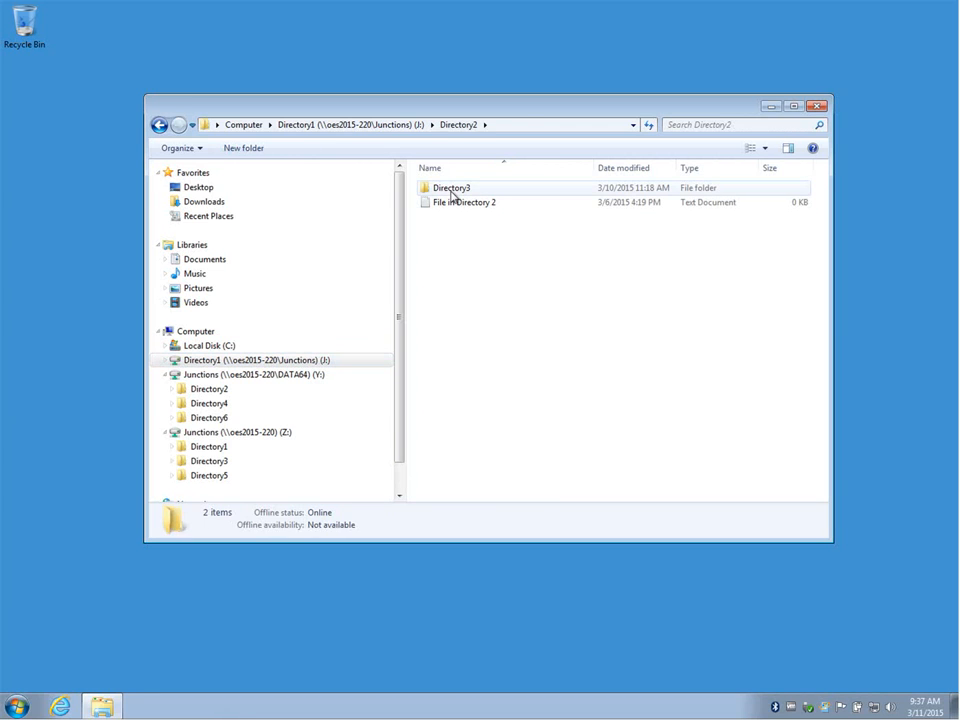
double_click(451, 190)
double_click(451, 190)
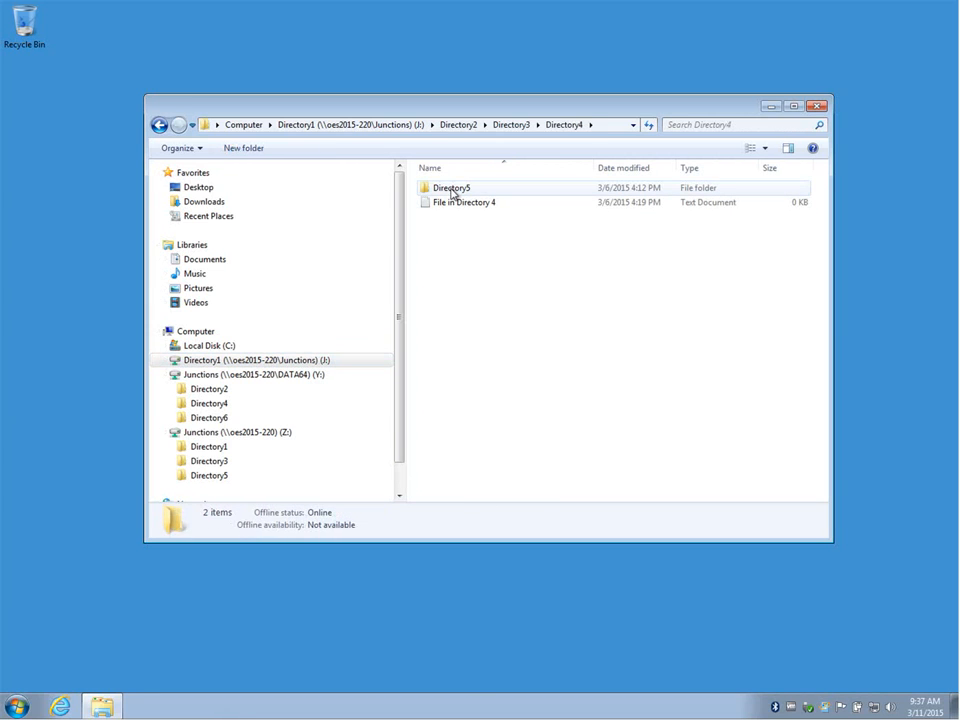
double_click(451, 190)
double_click(451, 190)
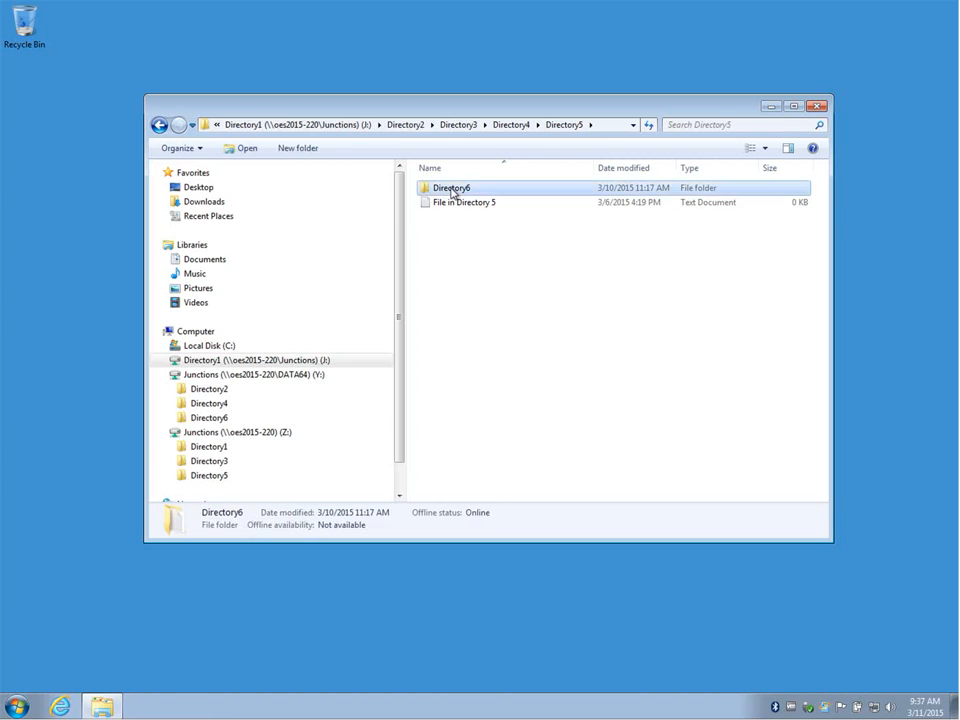
double_click(451, 190)
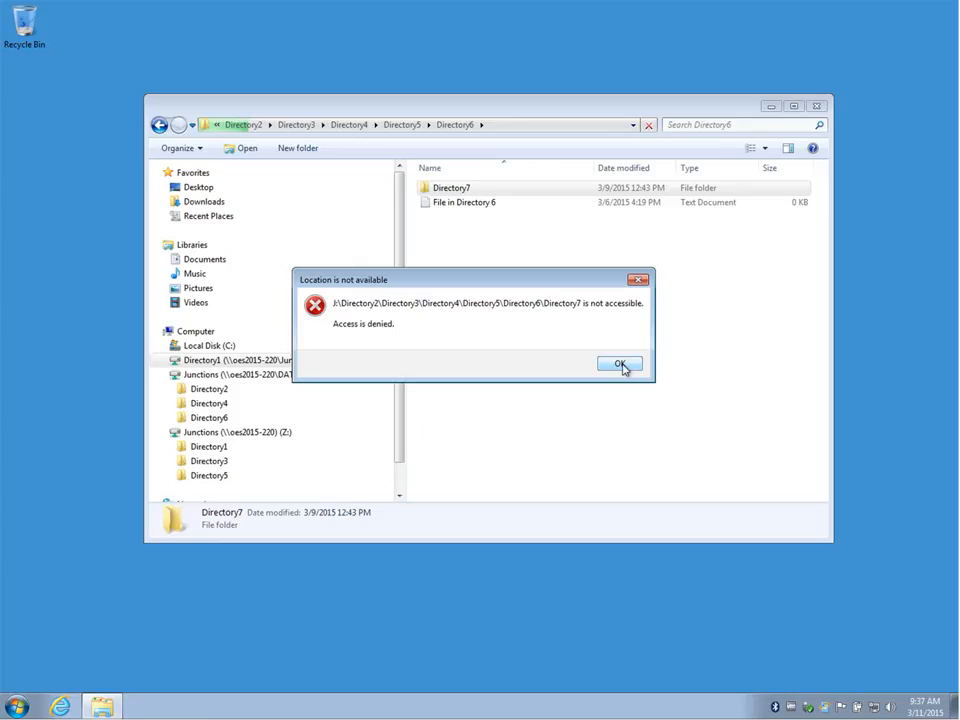
left_click(621, 366)
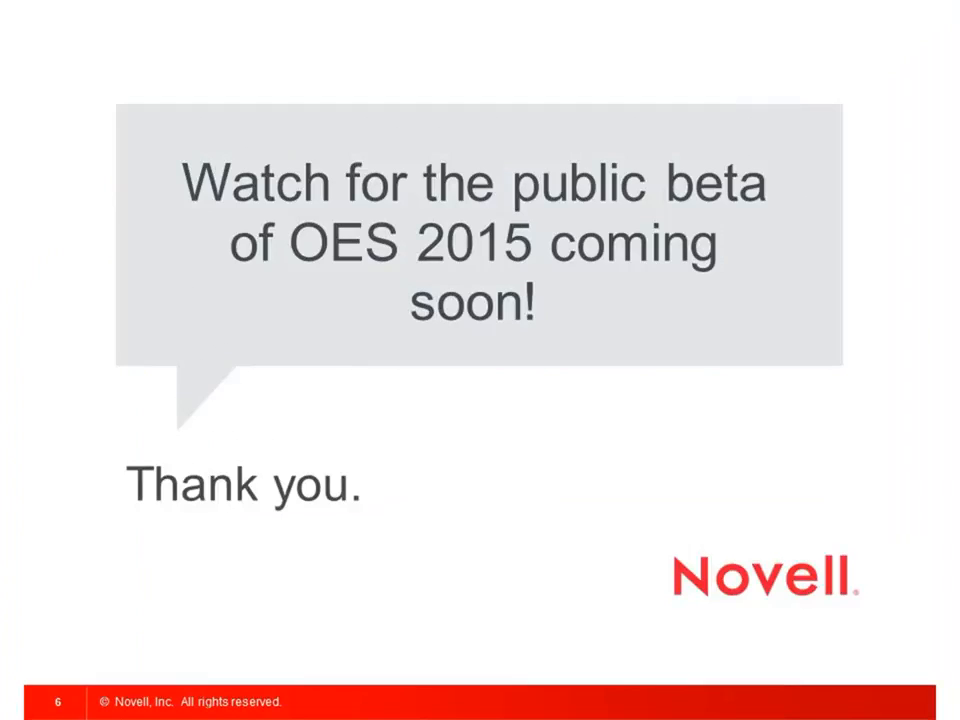